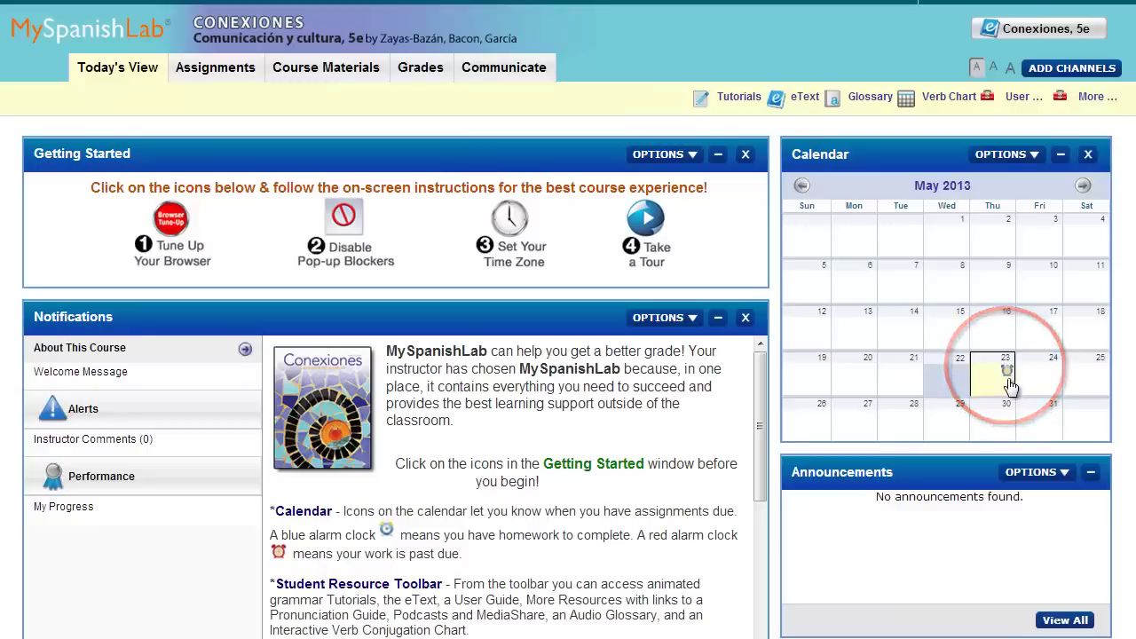
Go to the Assignments page and scroll to the May 23, 2013 list with SAM 04-05
mouse_move(1010, 386)
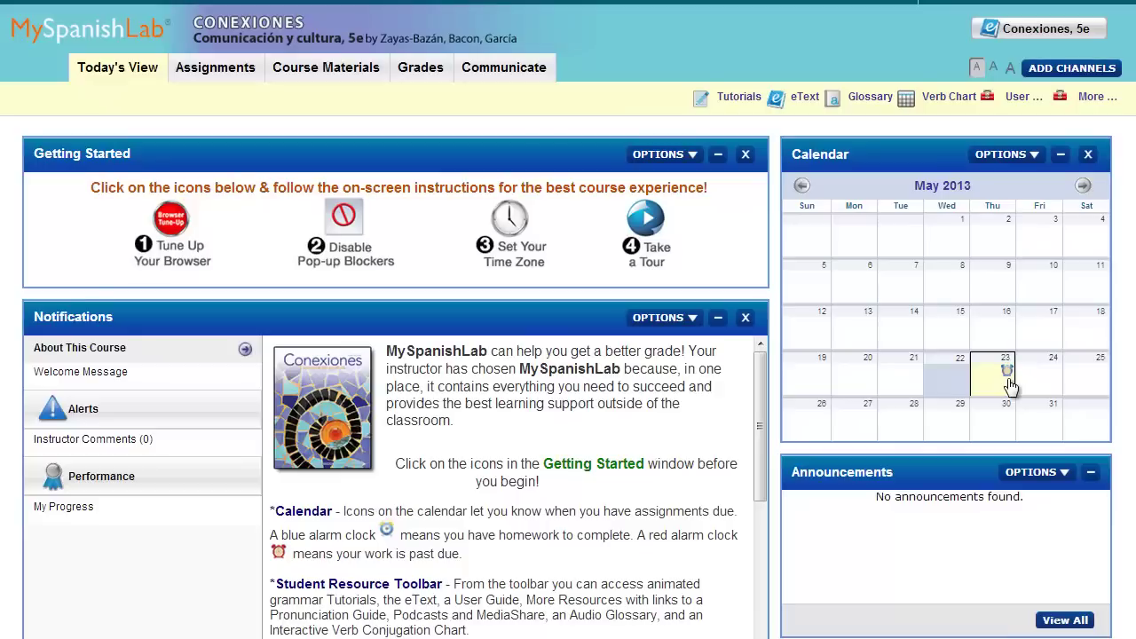
click(1009, 380)
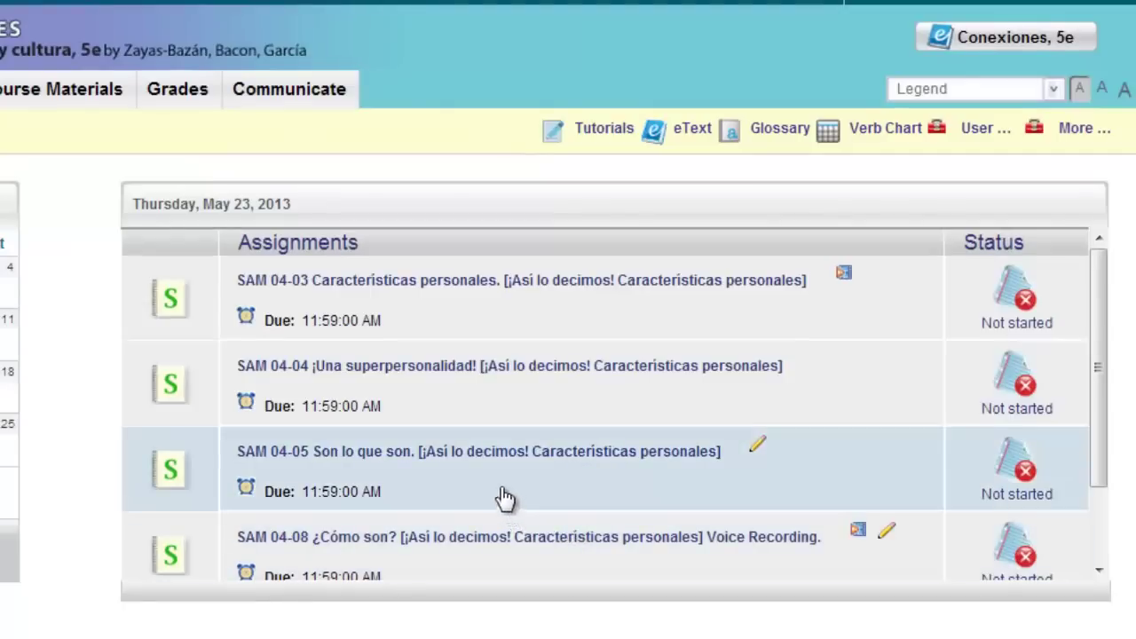
mouse_move(482, 469)
scroll(479, 468, down, 2)
mouse_move(457, 362)
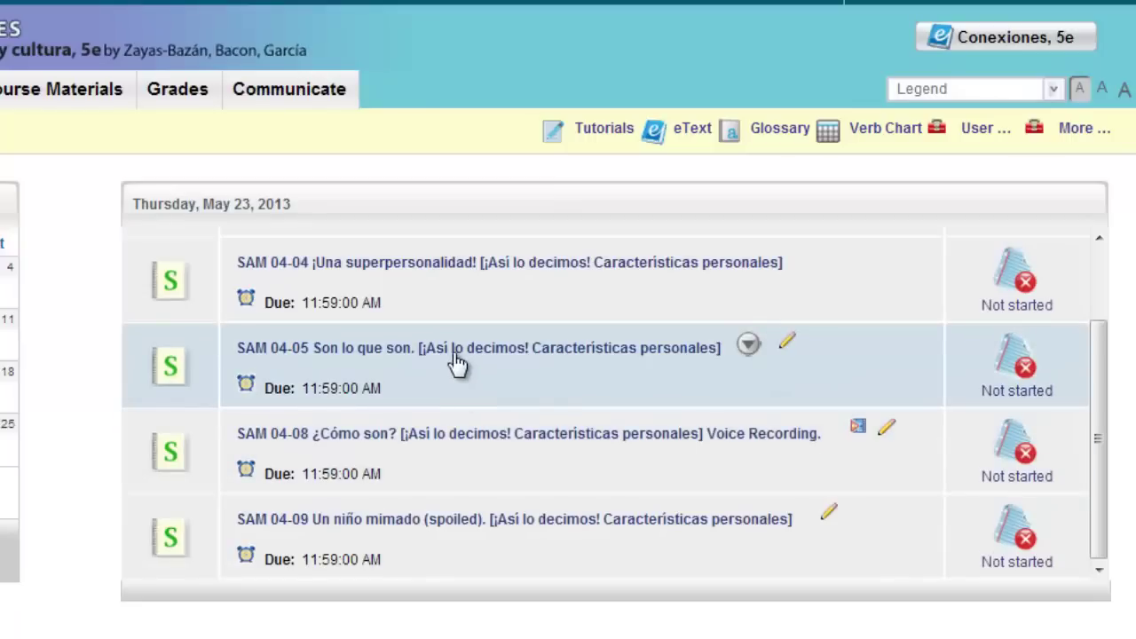
Open SAM 04-05 and enter 'Sample answer here' in question 5's answer box
click(457, 362)
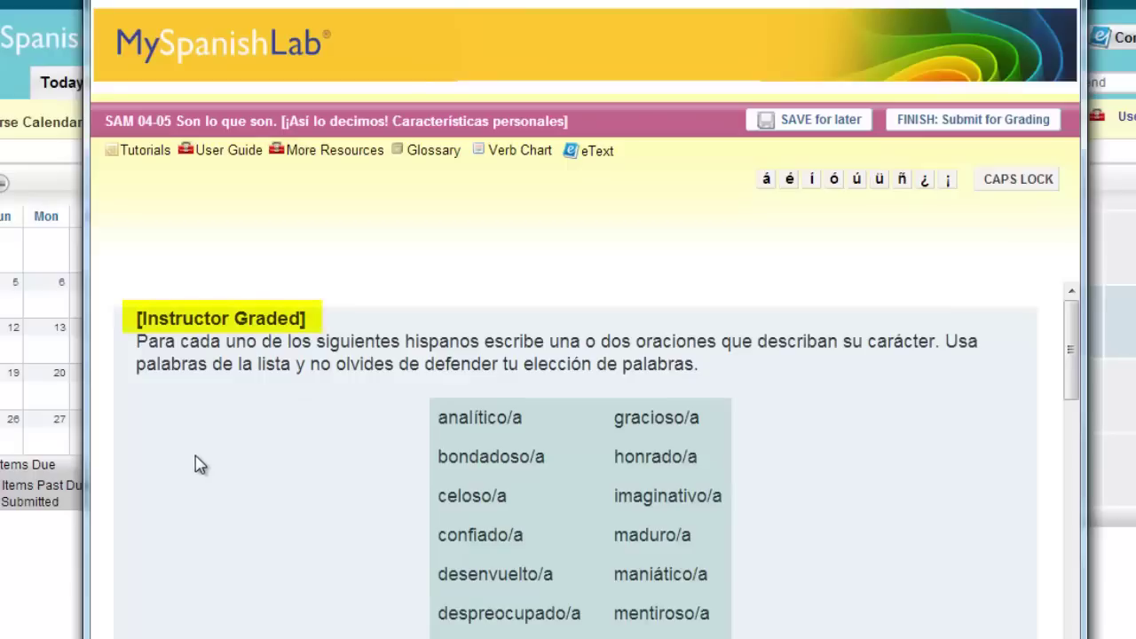
drag(1075, 381, 1093, 638)
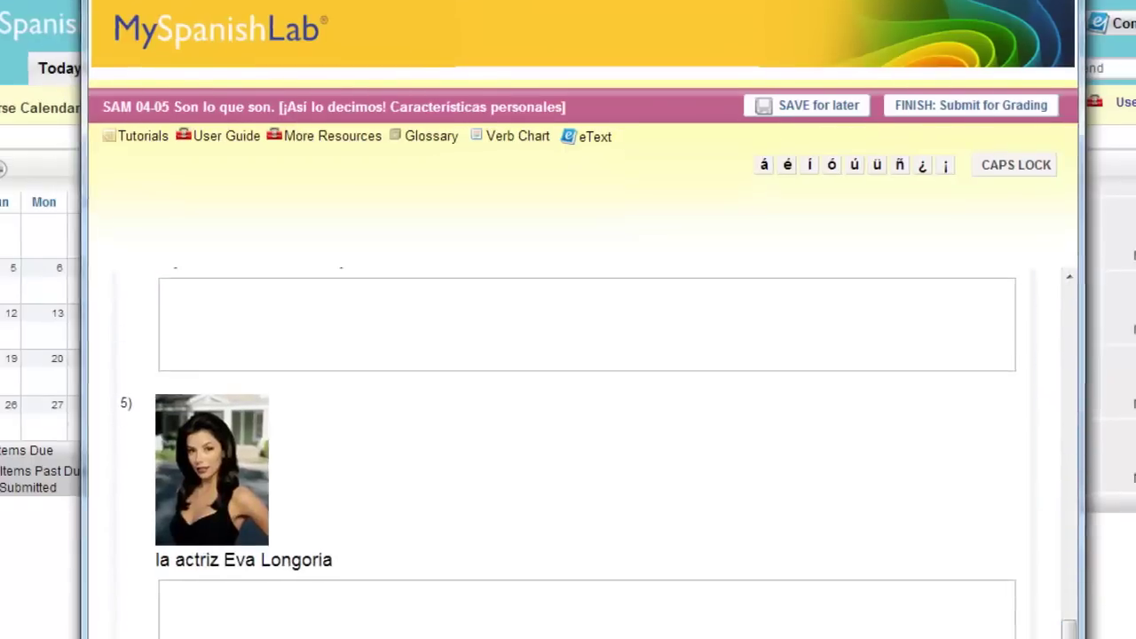
click(429, 620)
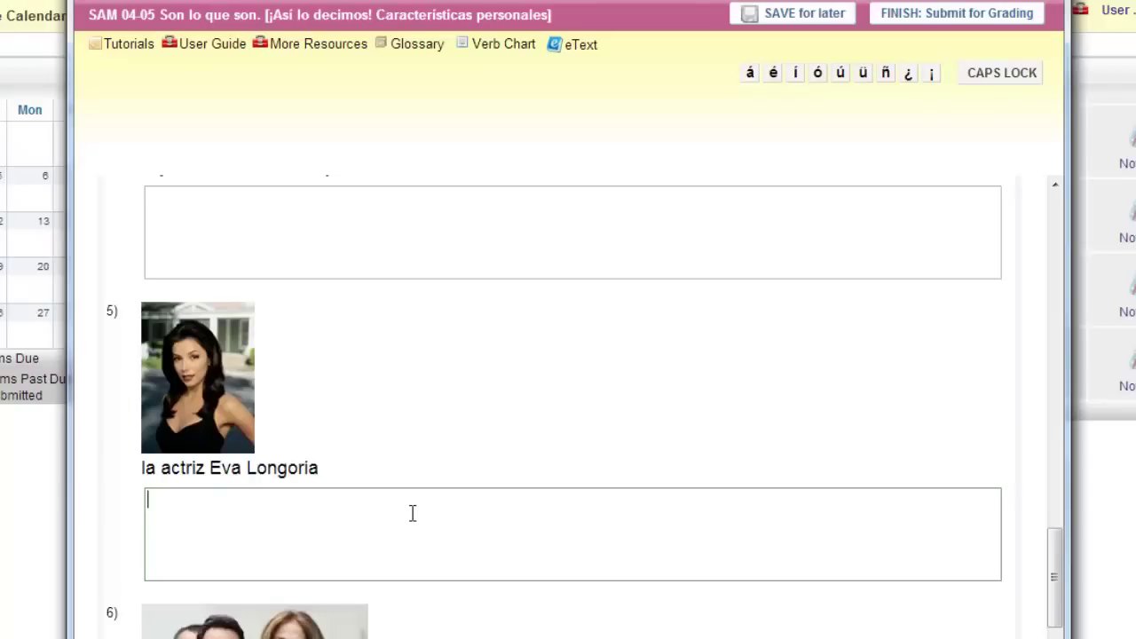
text(Sample answer here)
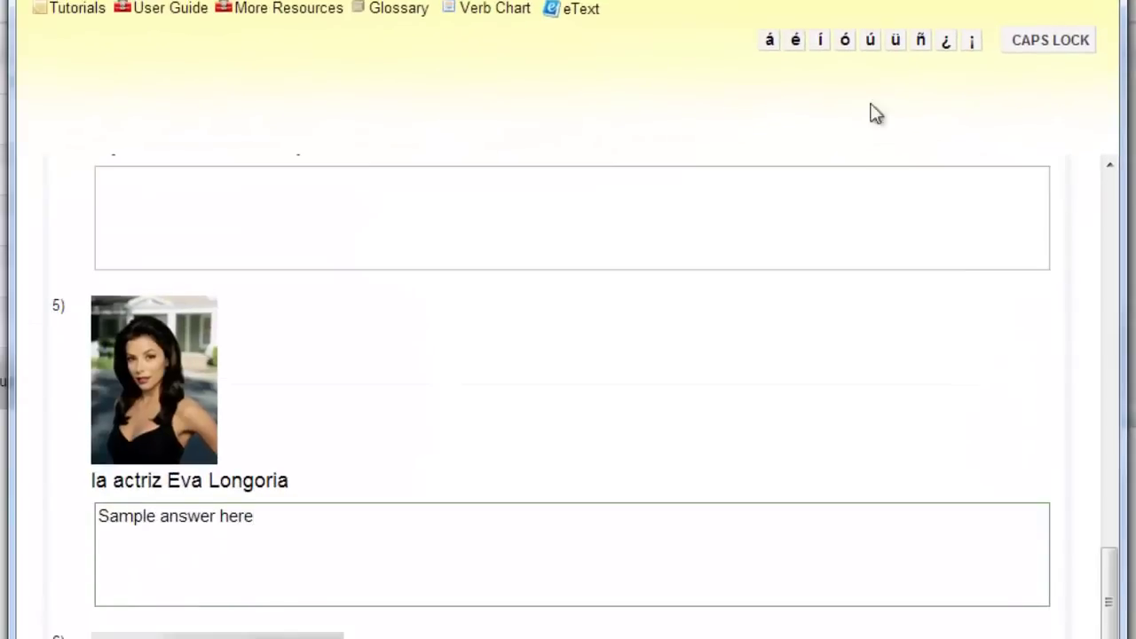
Answer question 6 with 'Por la mañana....', using the accent toolbar for the ñ
scroll(291, 573, down, 3)
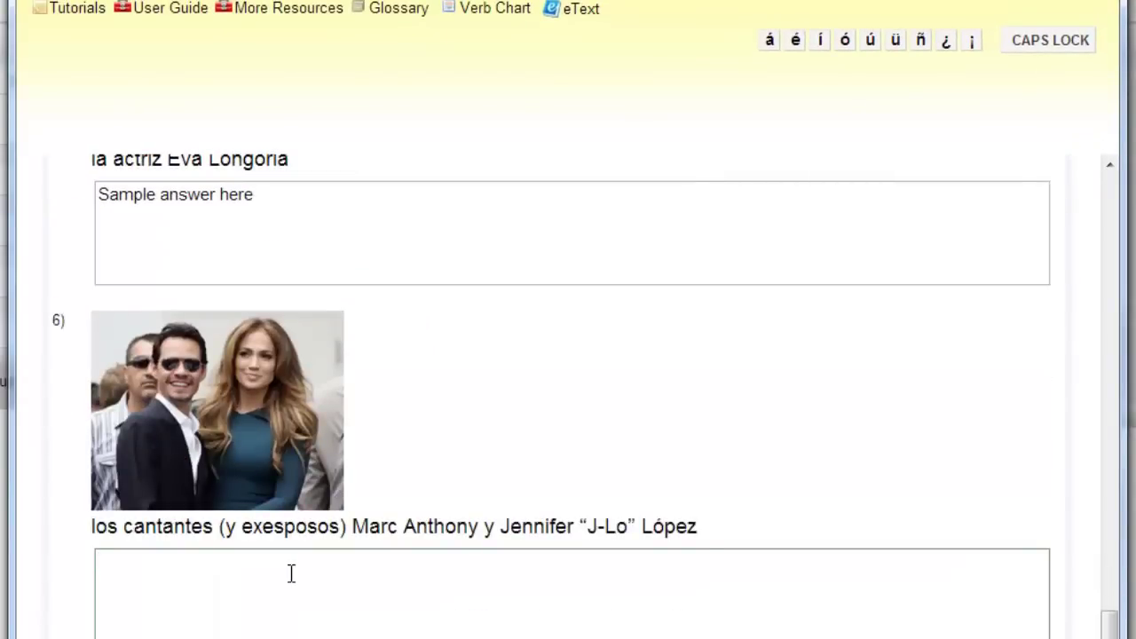
text(Por la ma)
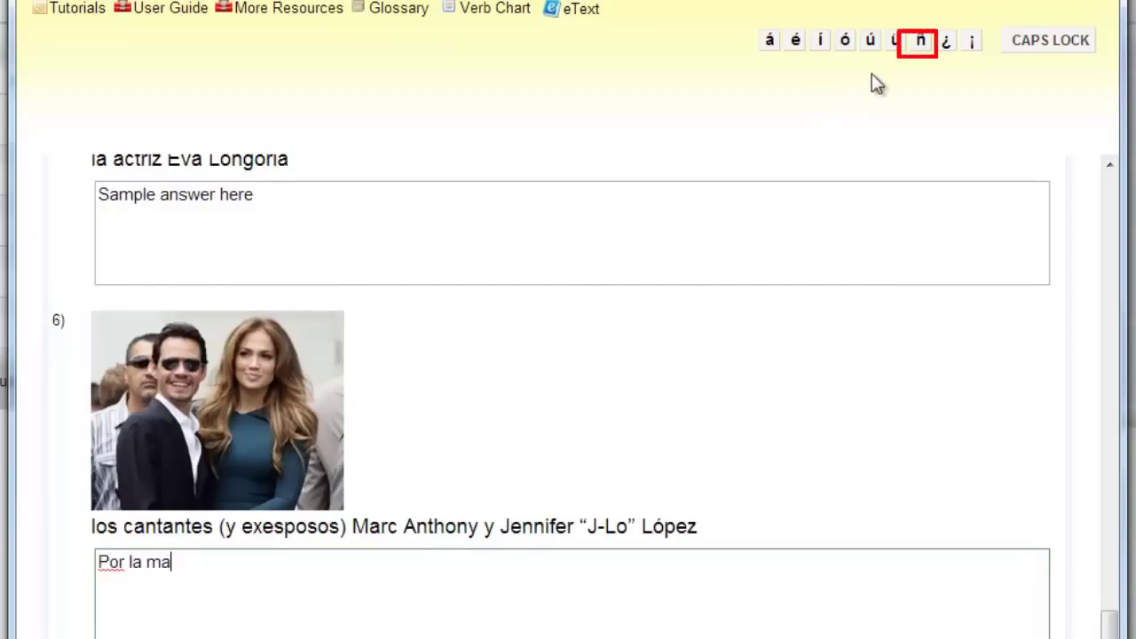
click(921, 42)
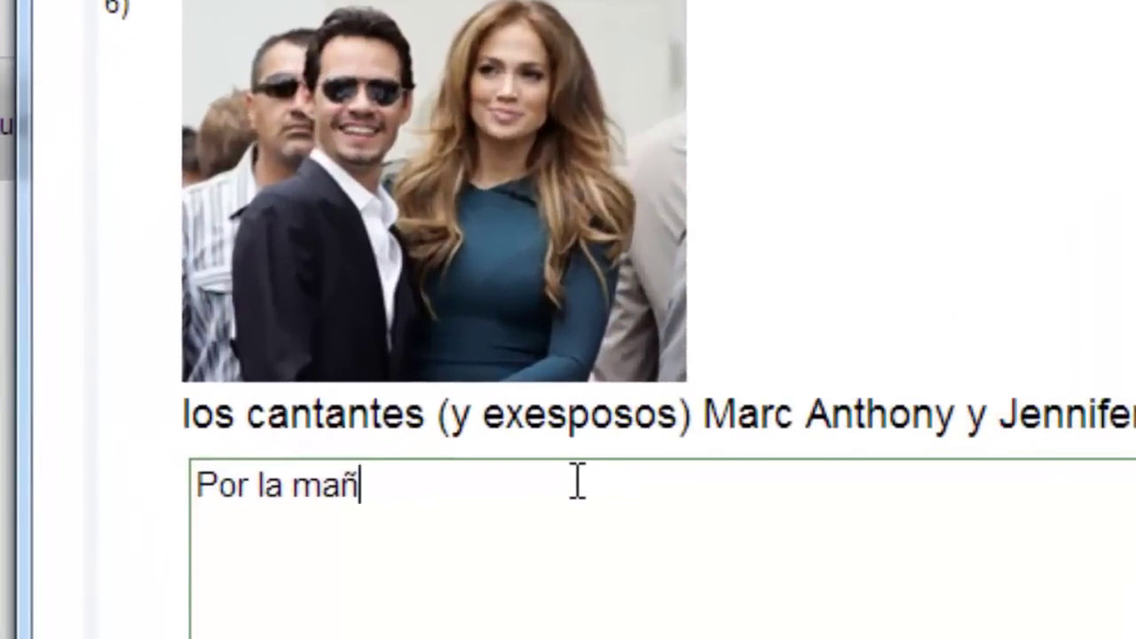
text(ana....)
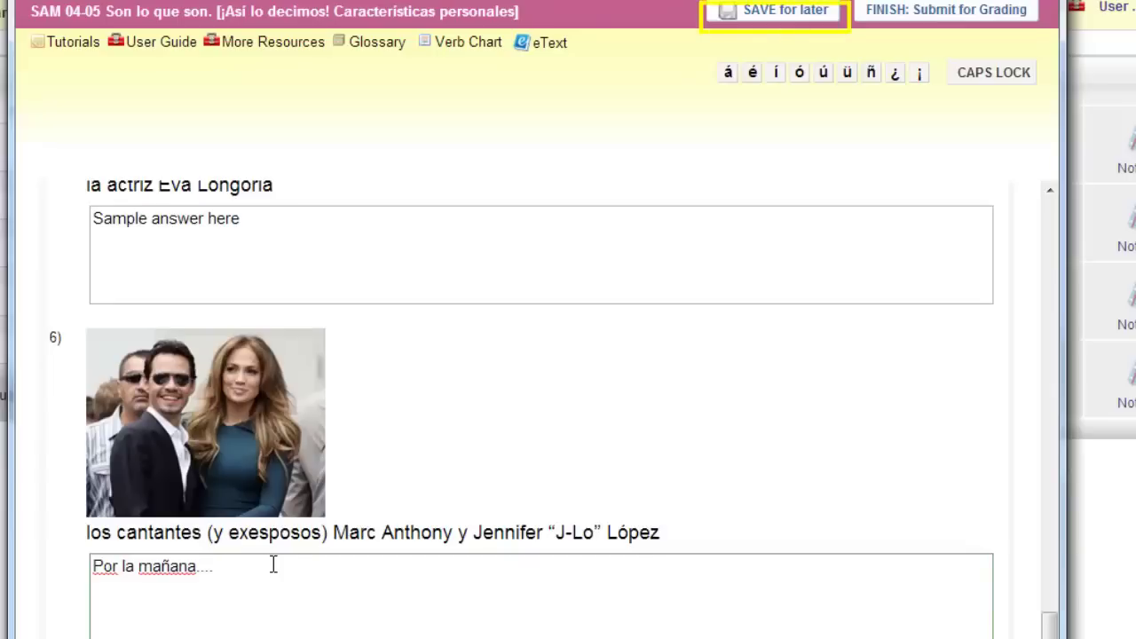
Save SAM 04-05 for later without submitting so it shows In Progress
click(744, 22)
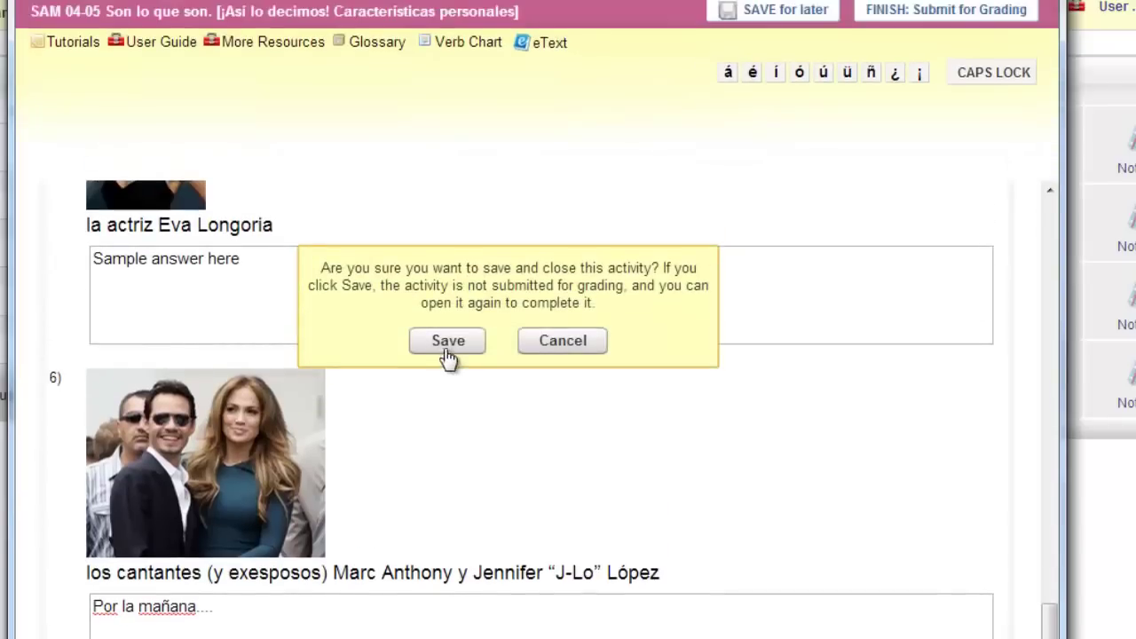
click(448, 351)
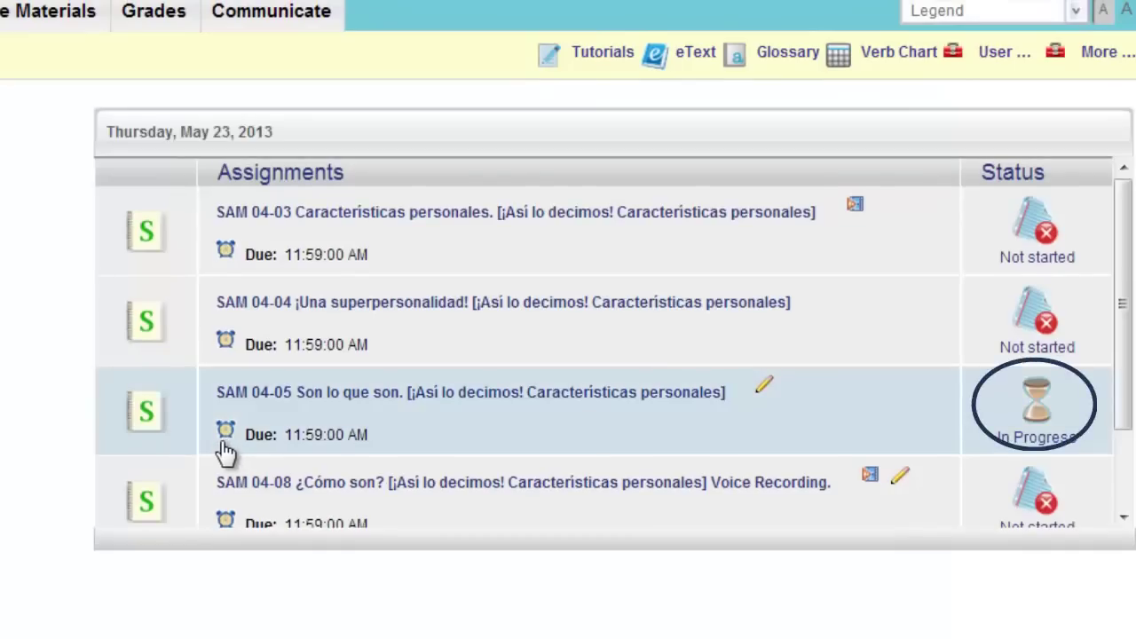
mouse_move(317, 406)
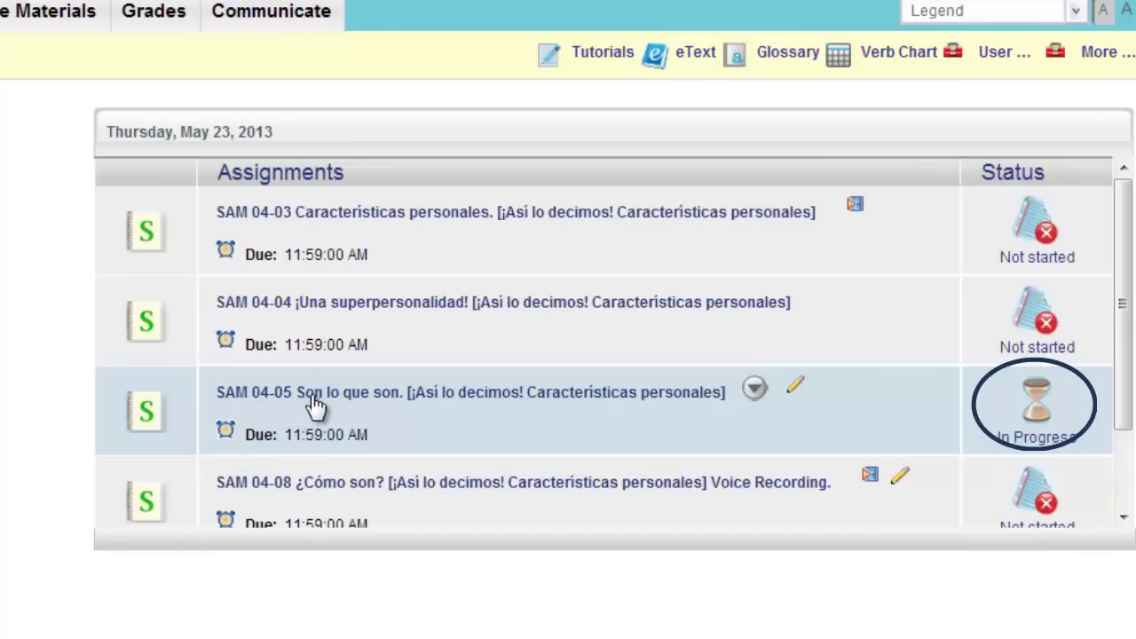
Reopen SAM 04-05 and scroll down to the saved answers for items 5 and 6
click(313, 404)
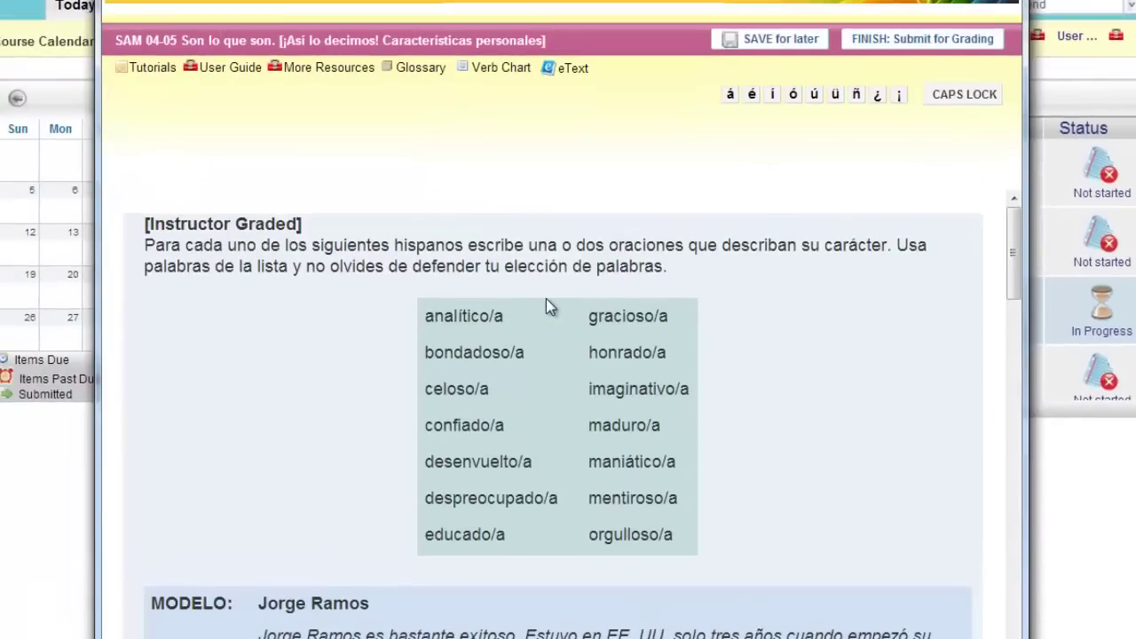
scroll(547, 304, down, 20)
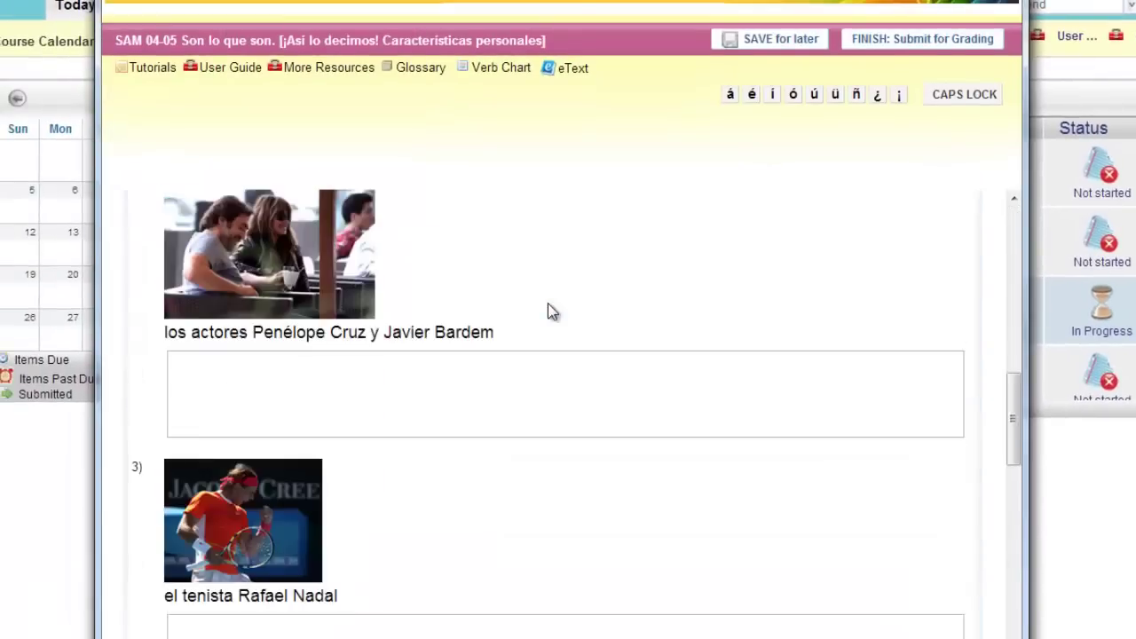
scroll(549, 315, down, 1)
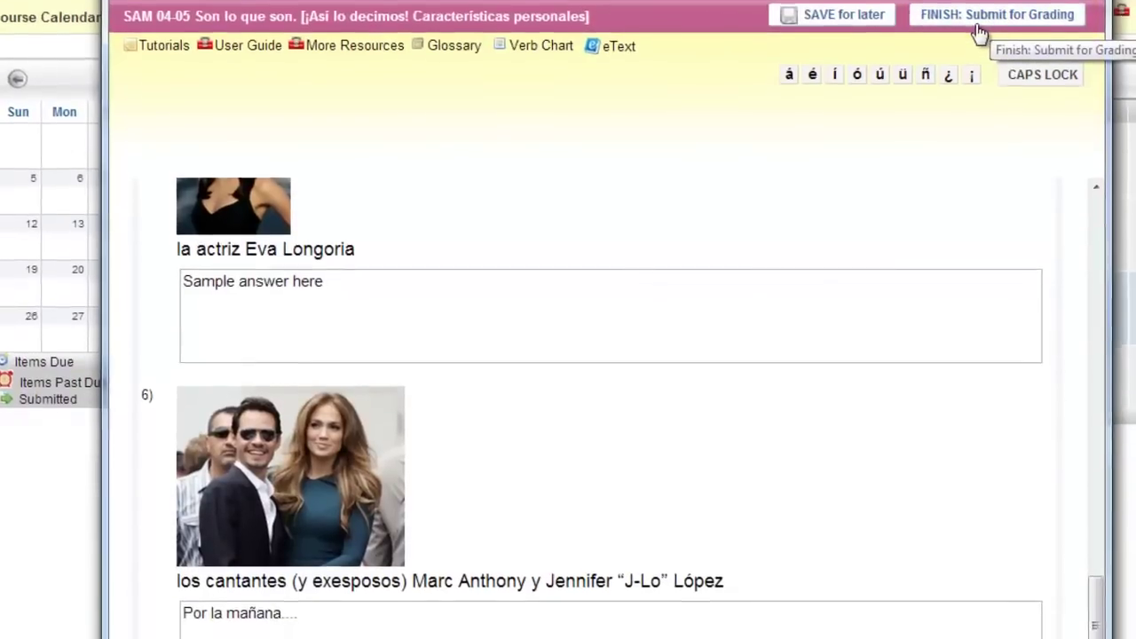
Submit SAM 04-05 for grading via Finish: Submit for Grading and confirm with Finish
drag(1093, 560, 1099, 626)
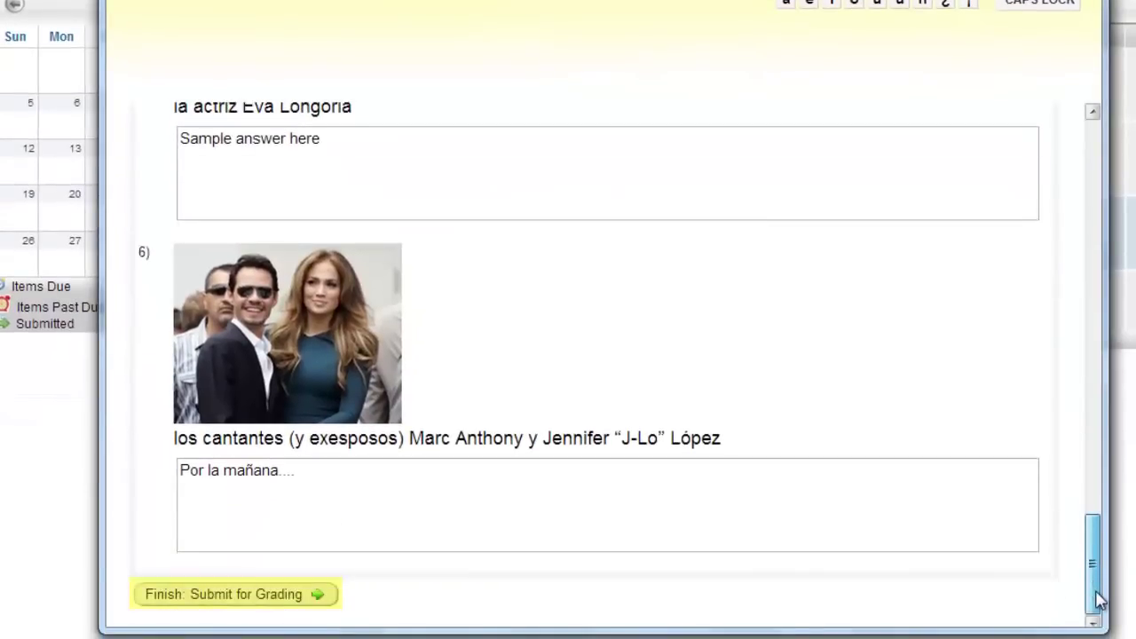
click(314, 602)
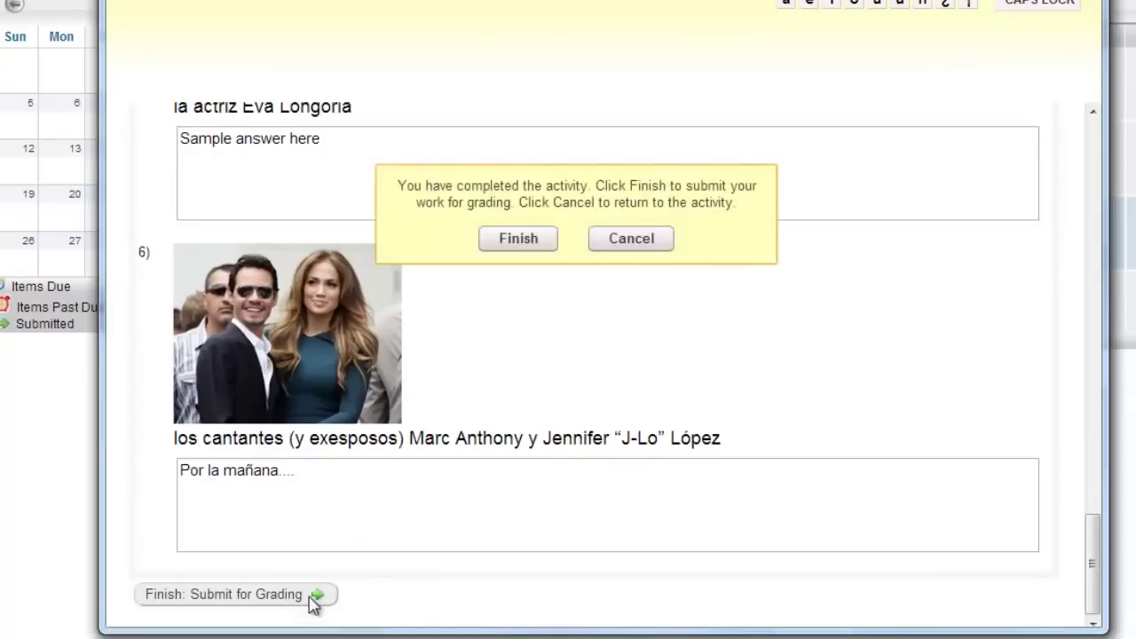
click(542, 255)
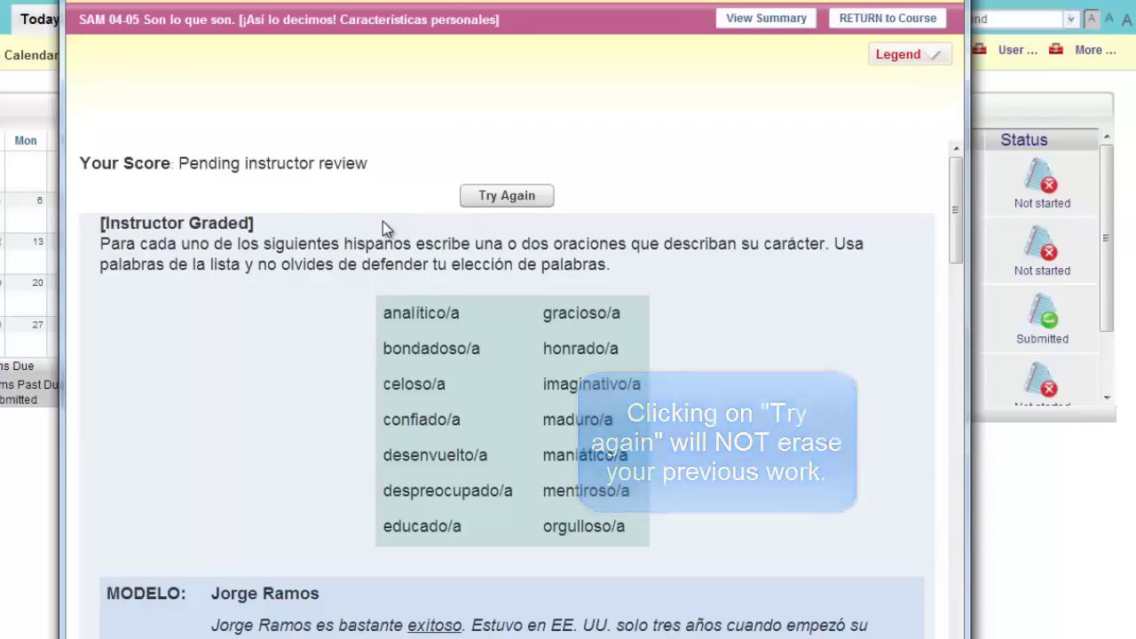
Start a new attempt, append 'addition to answer....' to question 6, and resubmit for grading
click(484, 202)
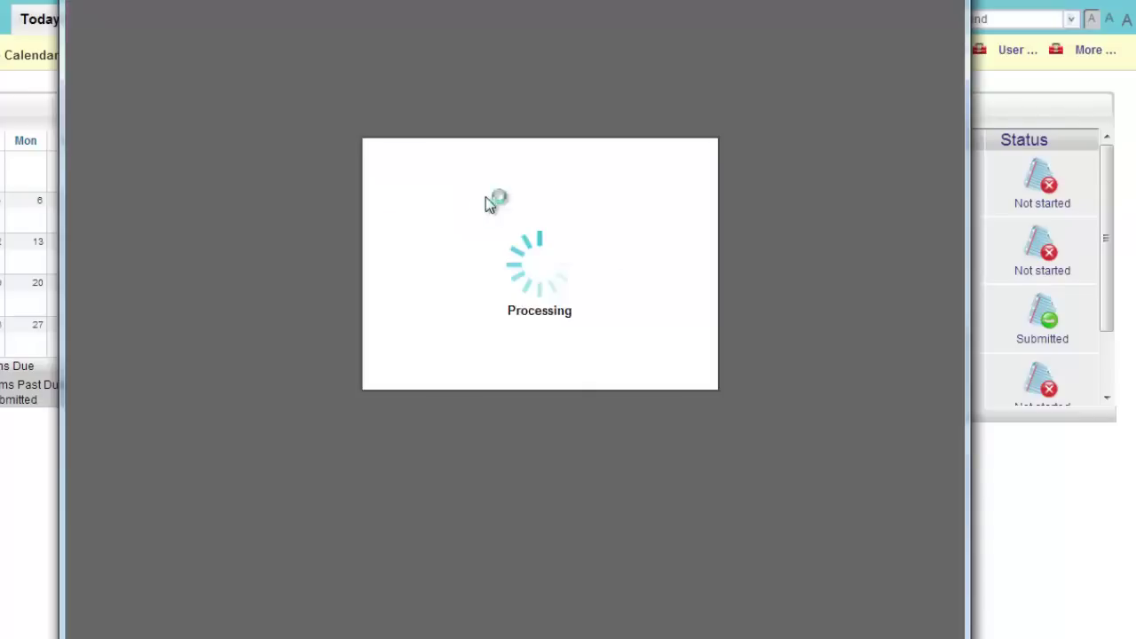
scroll(507, 233, down, 15)
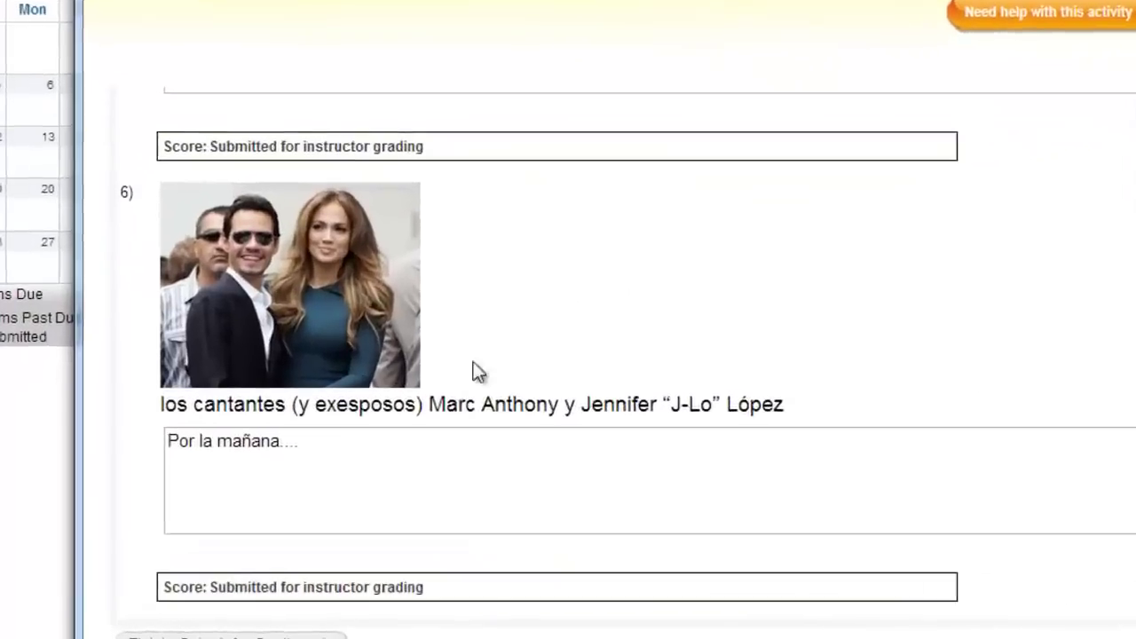
click(361, 438)
text(a mañana.... addition to answer)
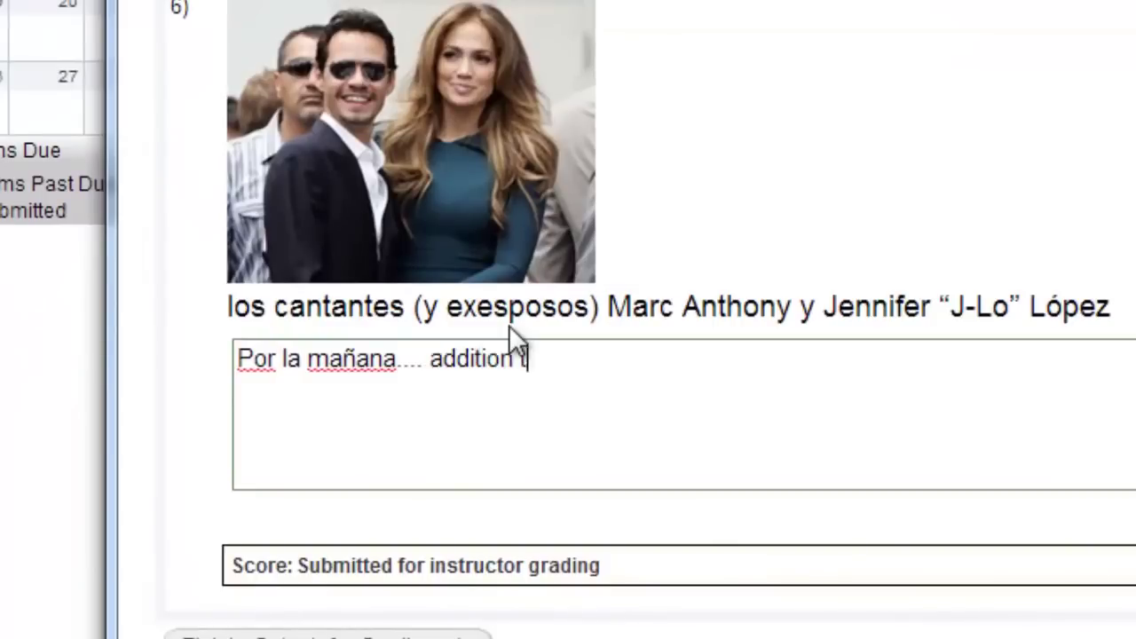
text(....)
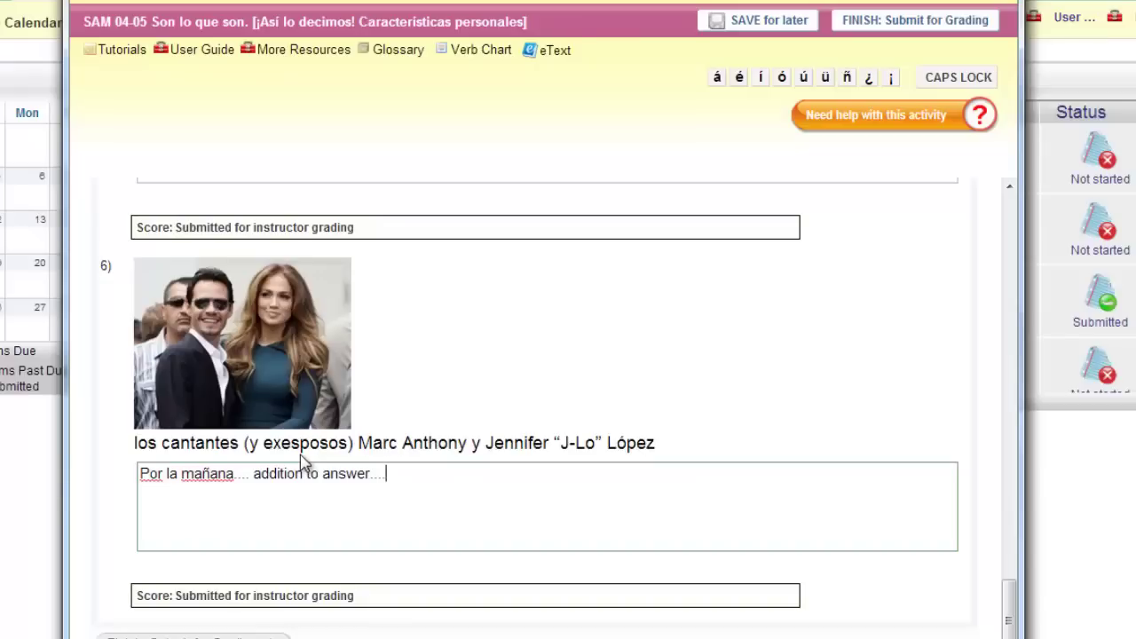
click(916, 19)
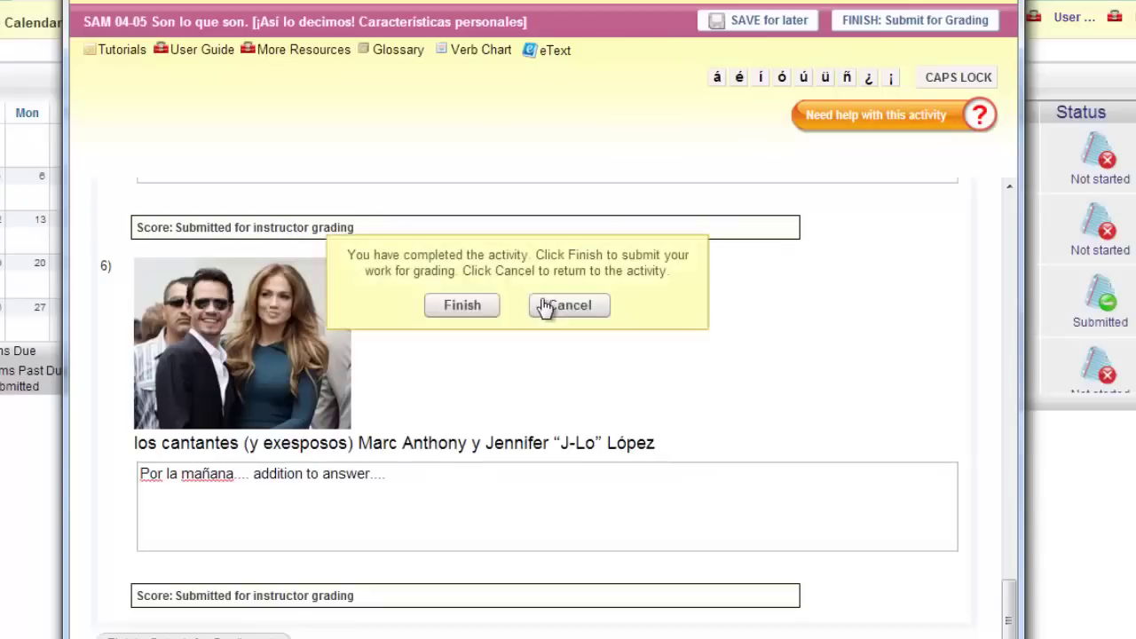
click(462, 307)
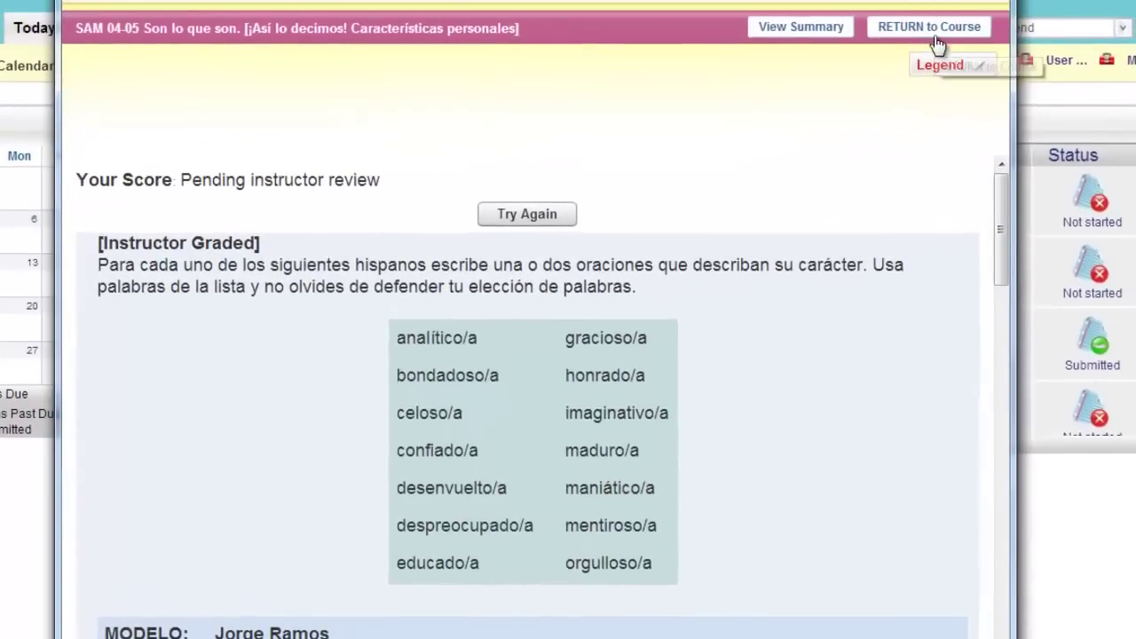
Close the SAM 04-05 activity with RETURN to Course to get back to the assignments list
click(949, 36)
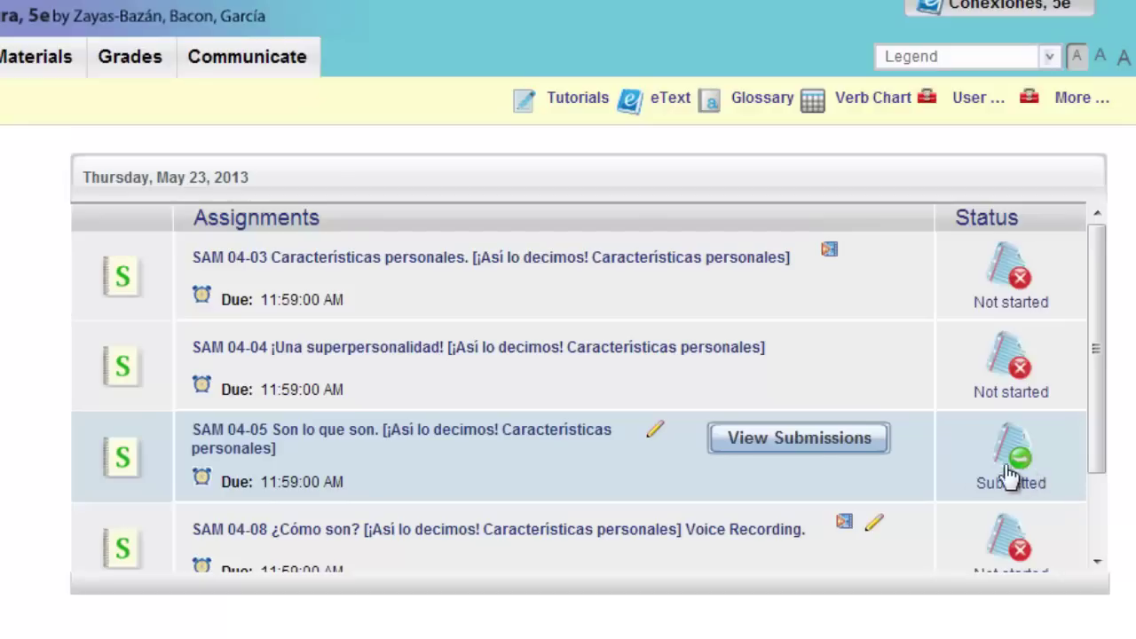
click(445, 435)
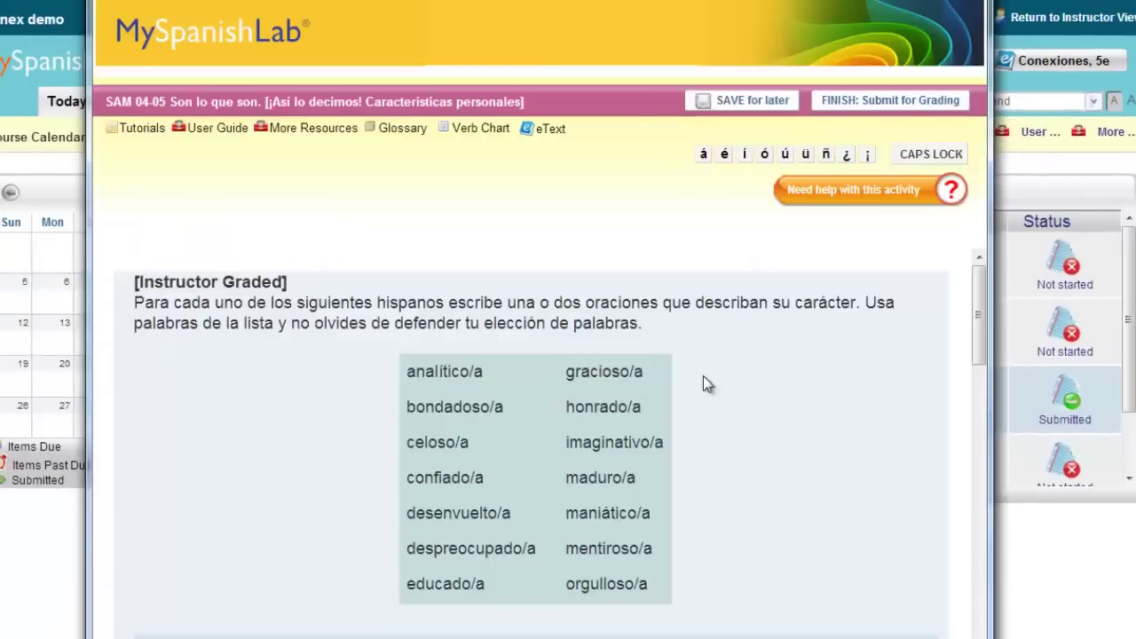
drag(980, 333, 980, 491)
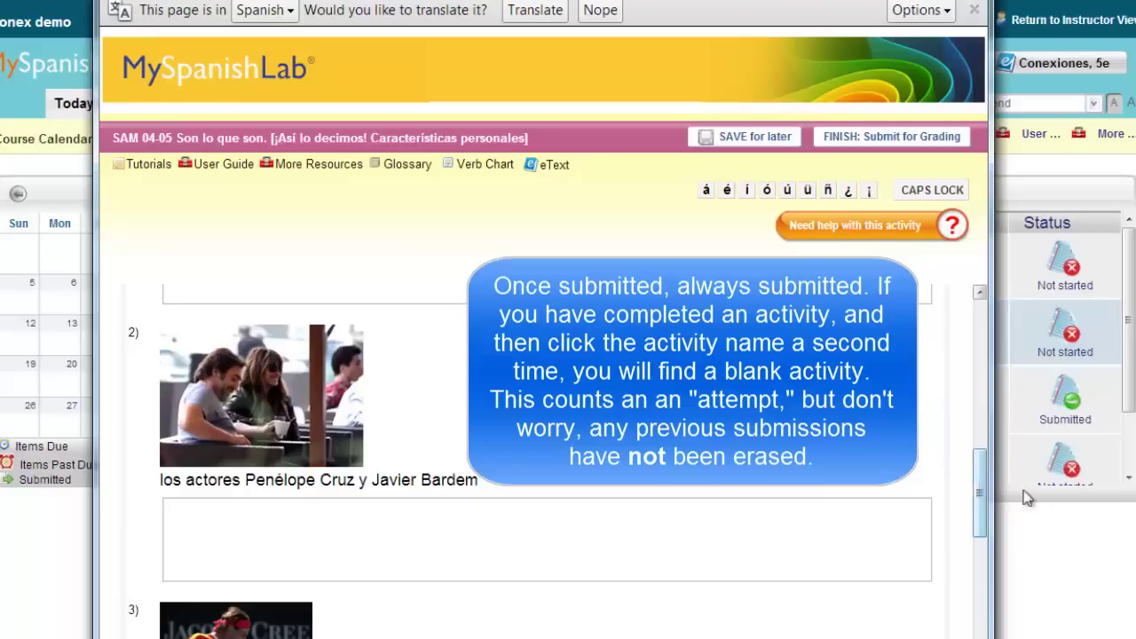
click(974, 9)
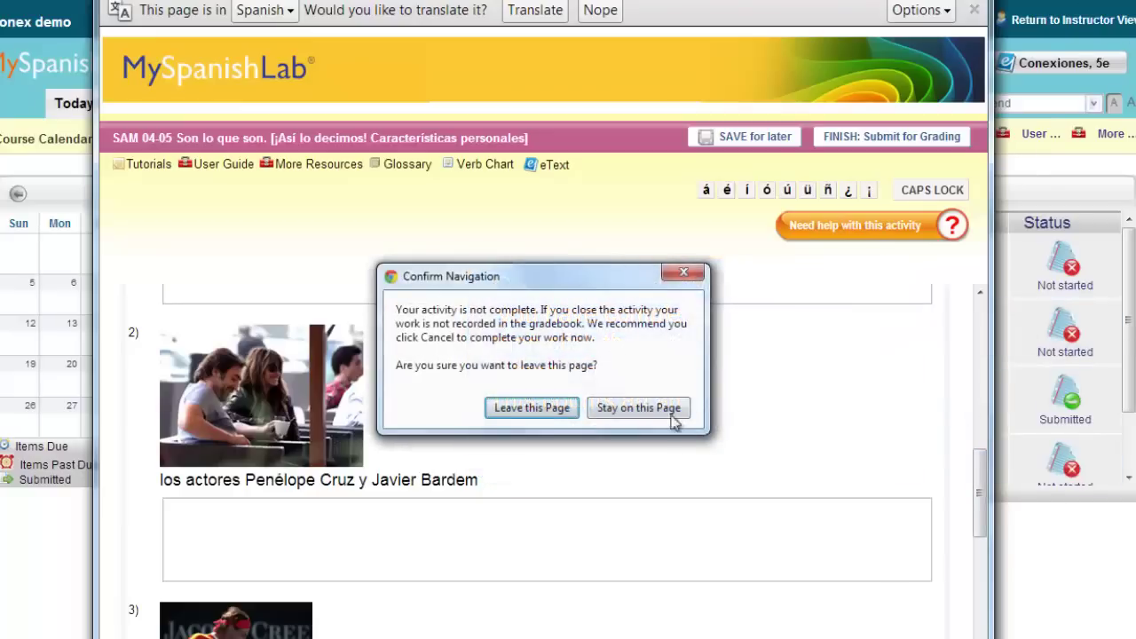
click(532, 407)
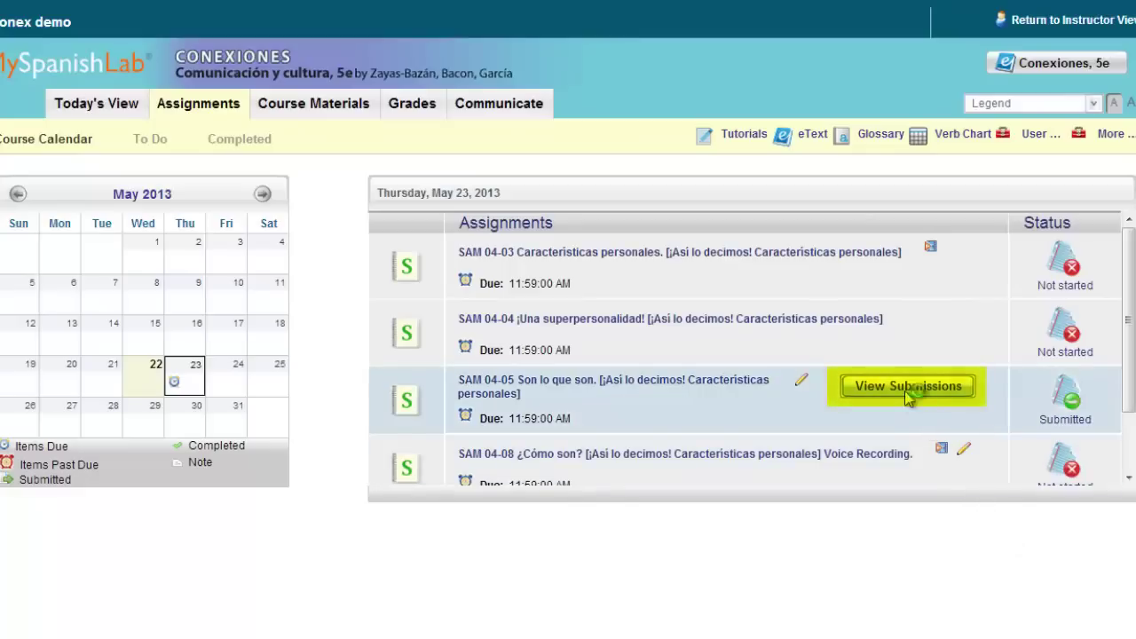
Open View Submissions for SAM 04-05 to list its three dated attempts
click(907, 393)
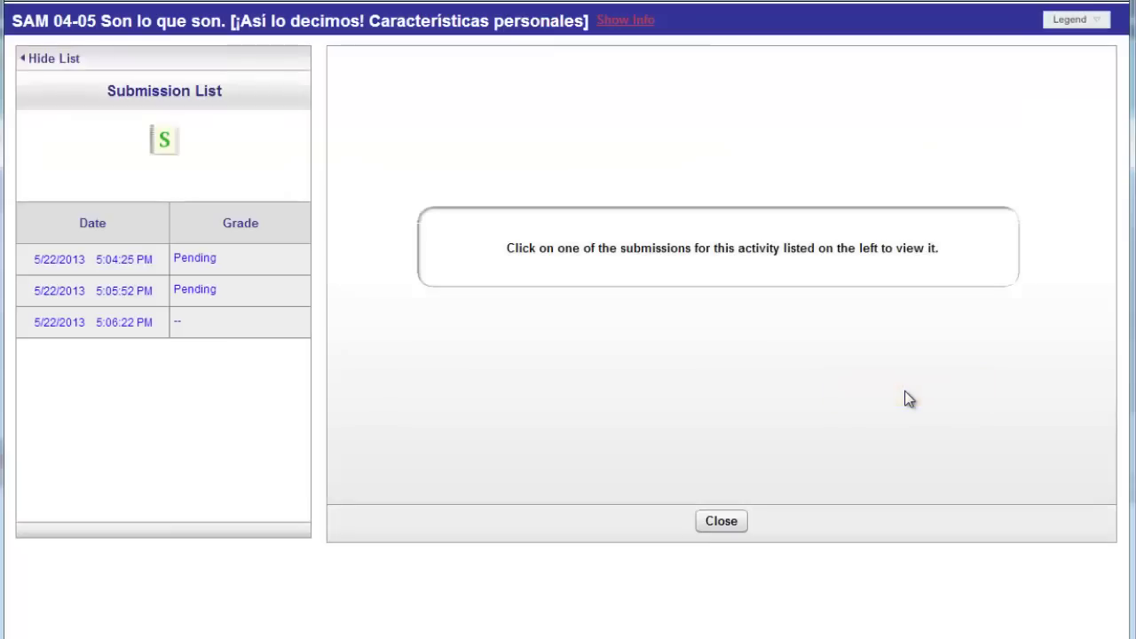